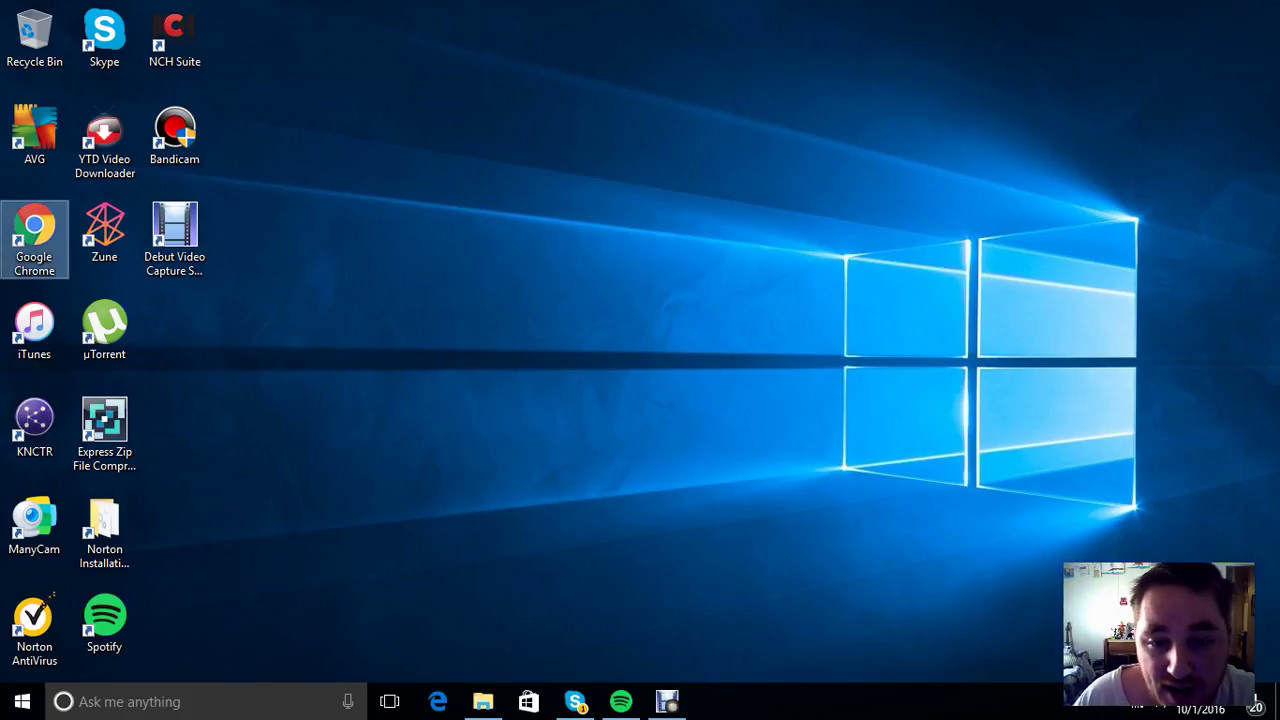
# Launch Google Chrome from its desktop shortcut, opening the Yahoo start page
pyautogui.doubleClick(34, 237)
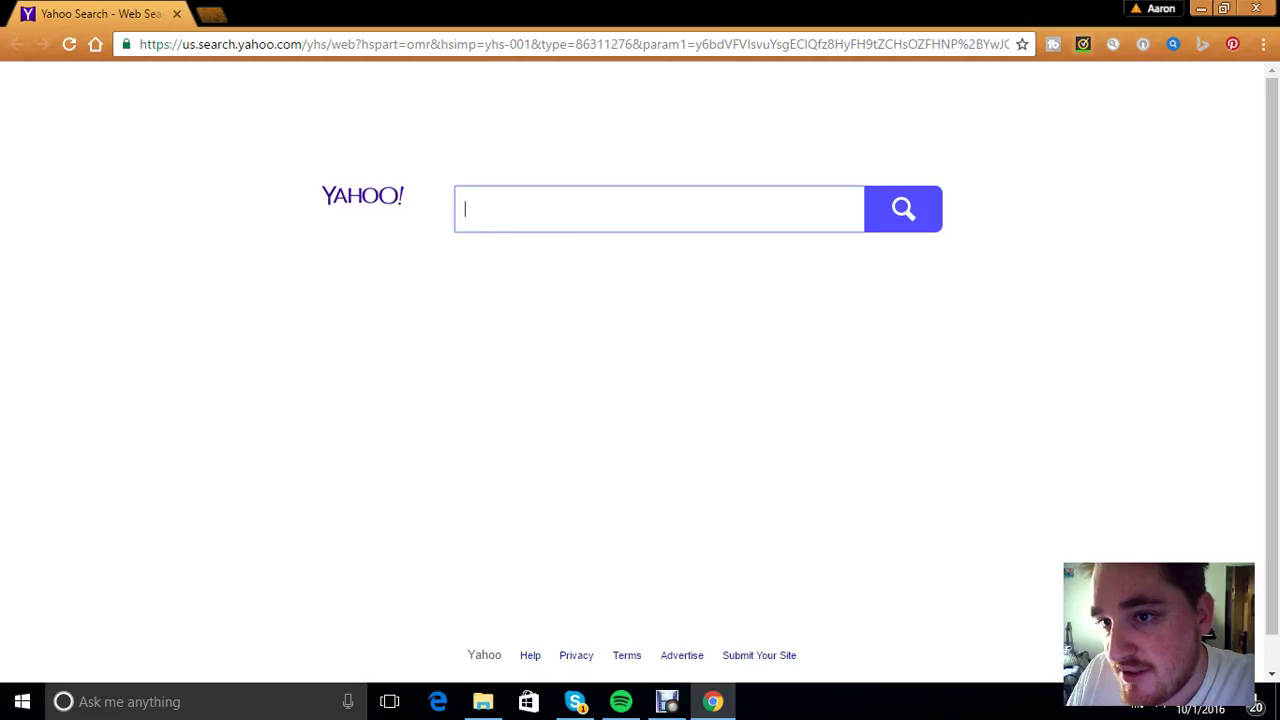
# Search 'google' from the address bar and open the Google home page from the results
pyautogui.click(626, 44)
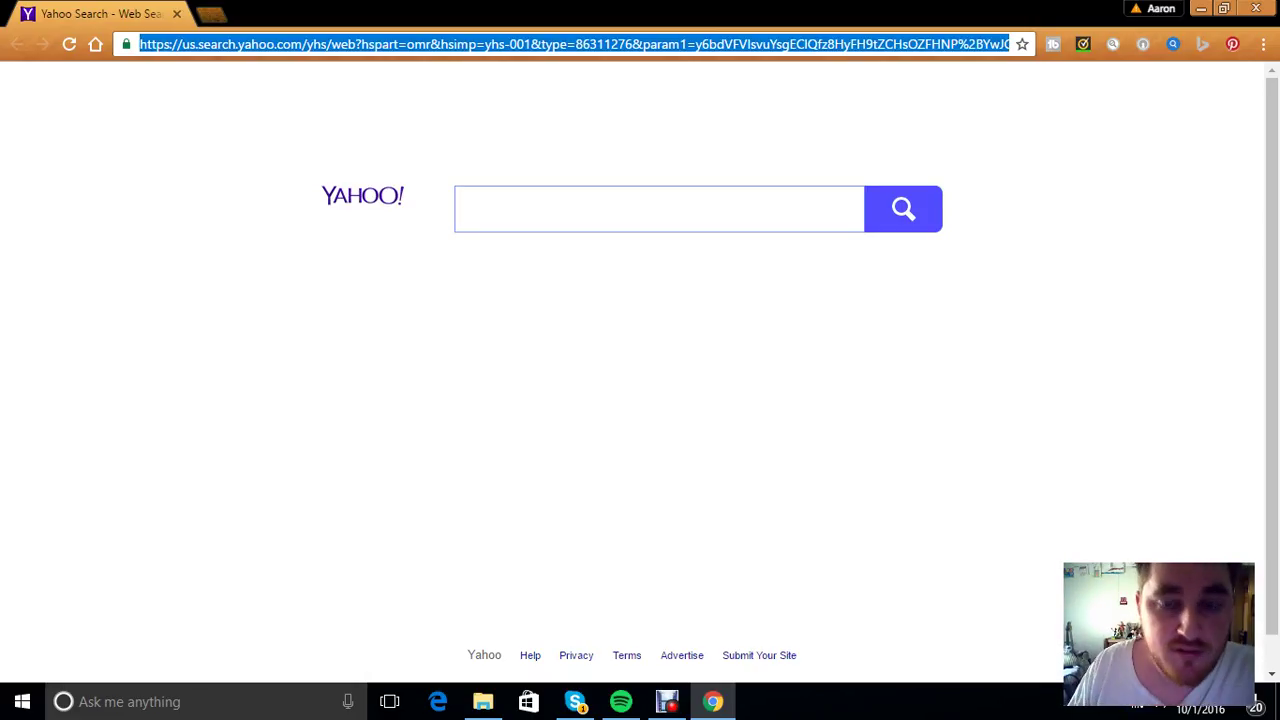
pyautogui.write('googl')
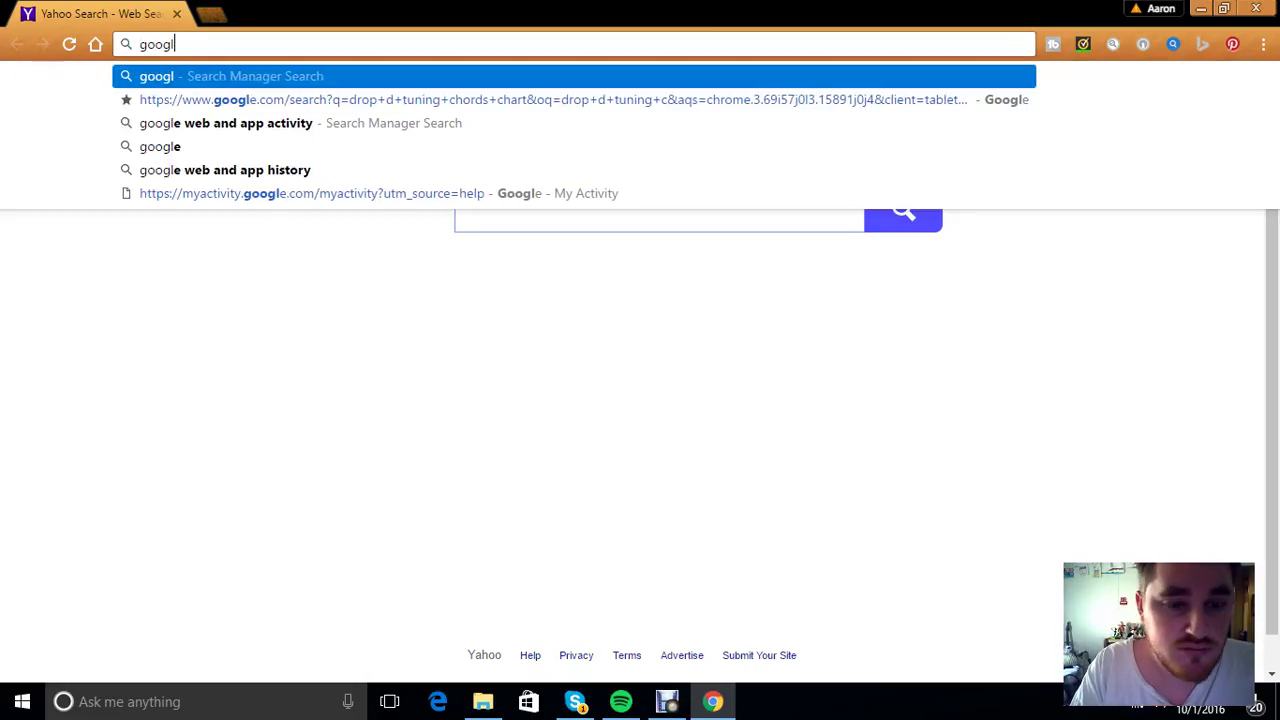
pyautogui.write('e')
pyautogui.press('Return')
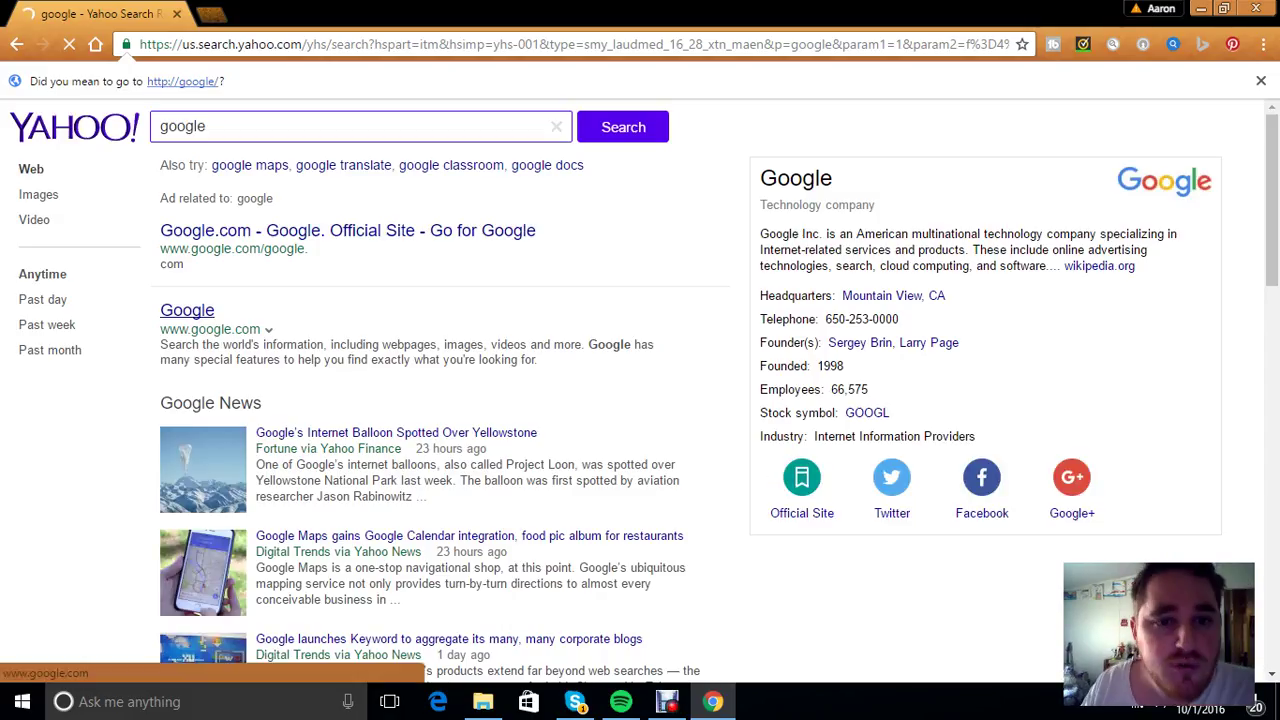
pyautogui.click(187, 311)
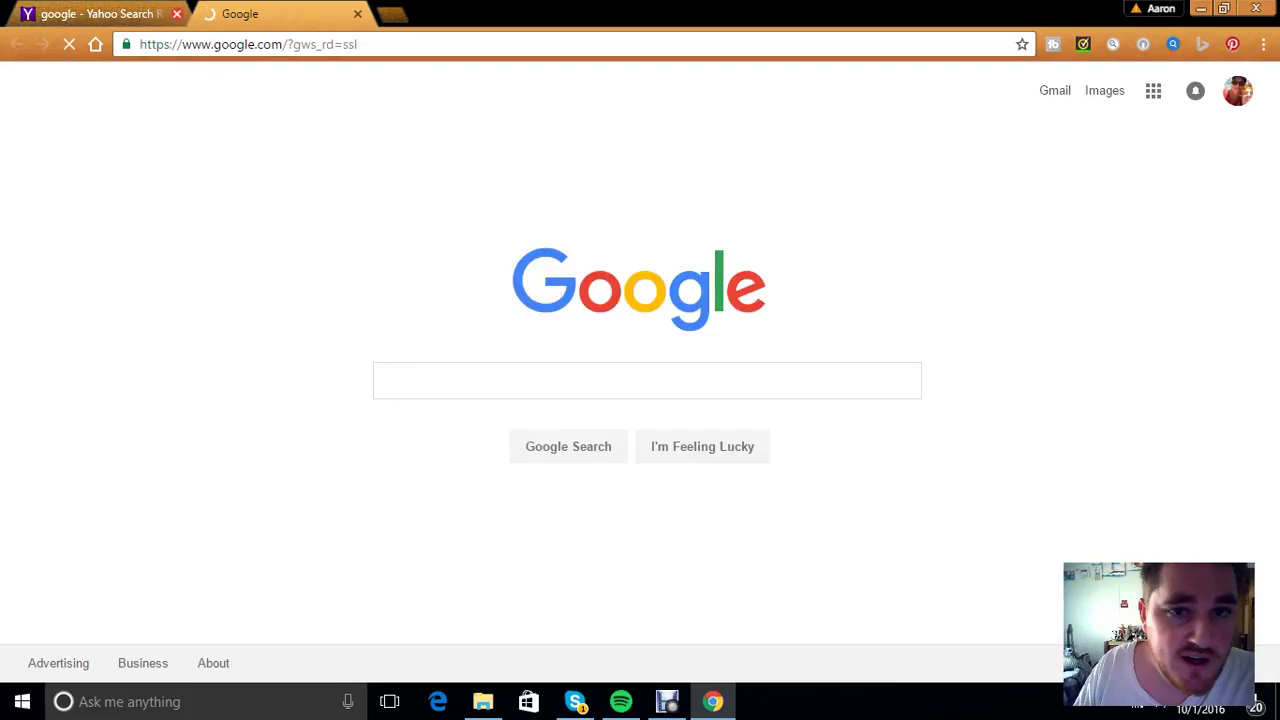
# Open Chrome's full History page listing today's visits
pyautogui.click(1263, 44)
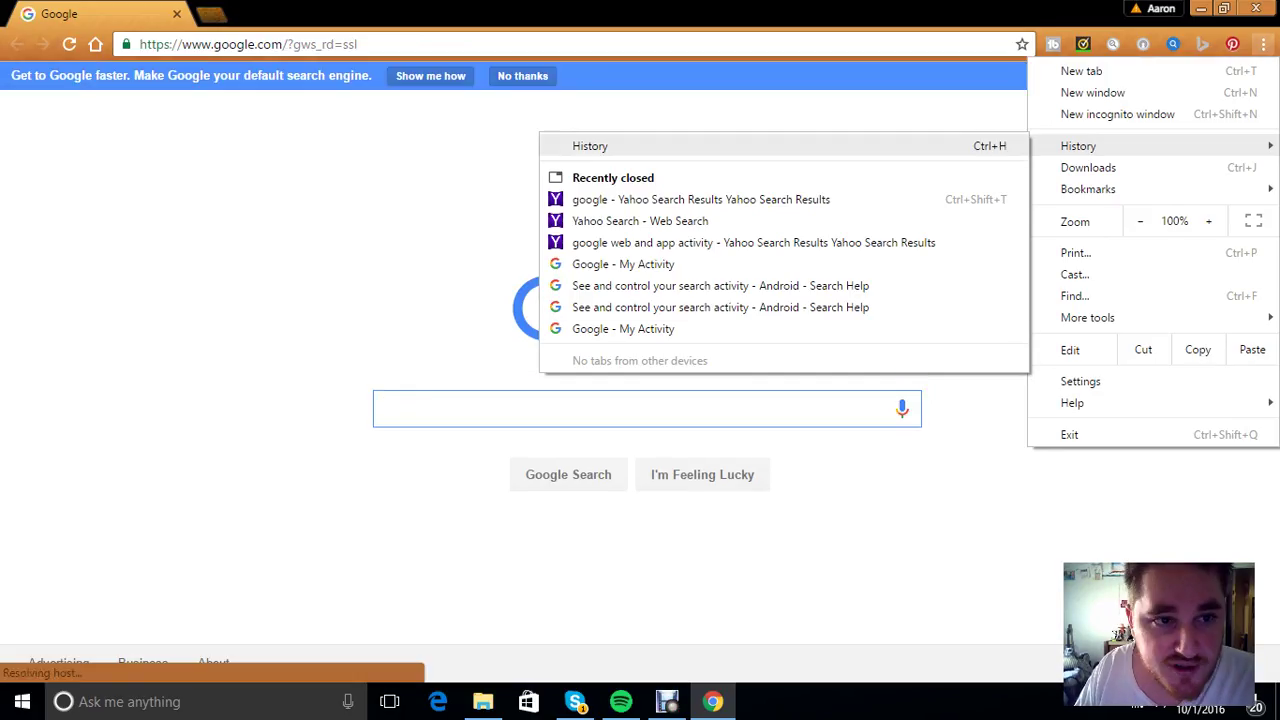
pyautogui.click(600, 146)
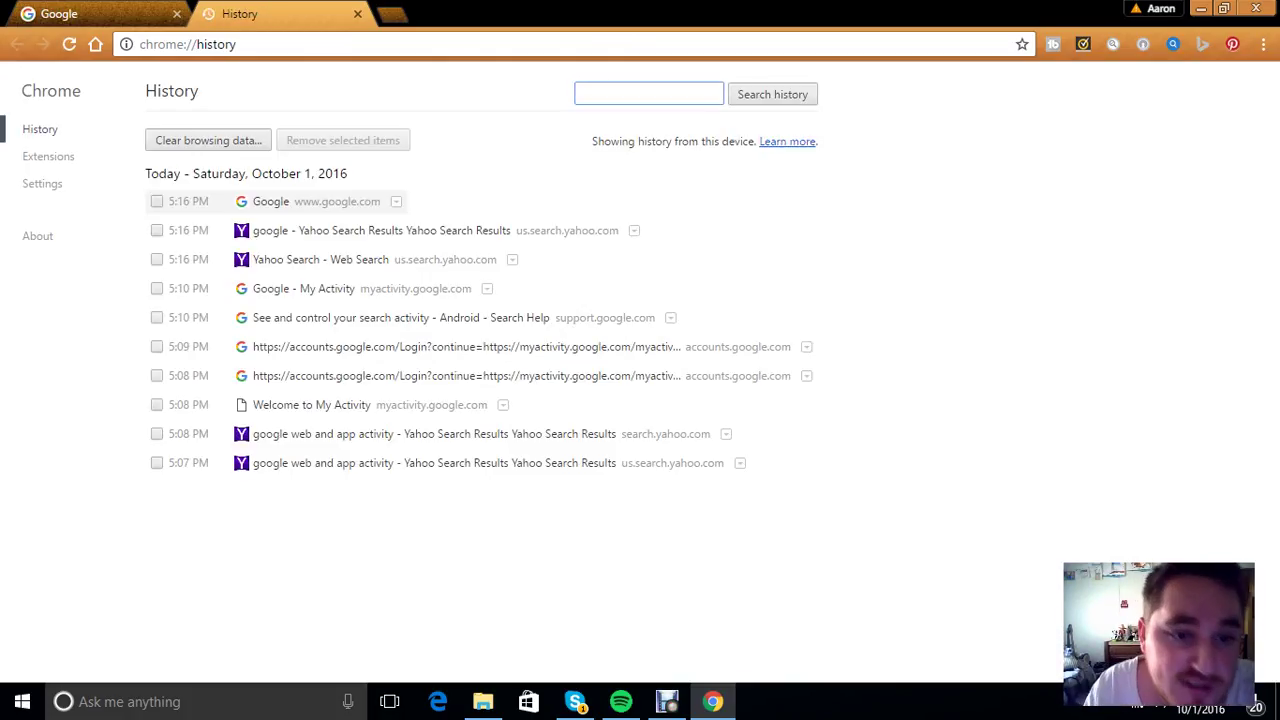
# Clear all checked browsing data from the beginning of time
pyautogui.click(208, 140)
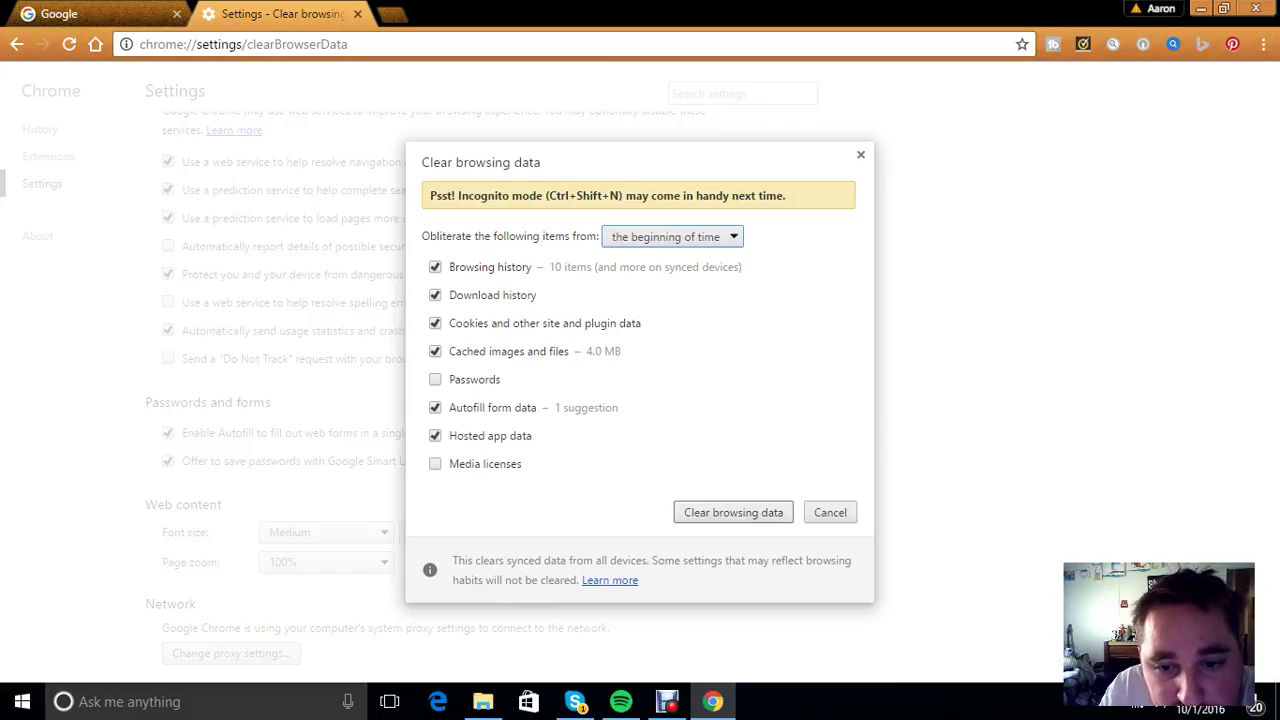
pyautogui.press('Return')
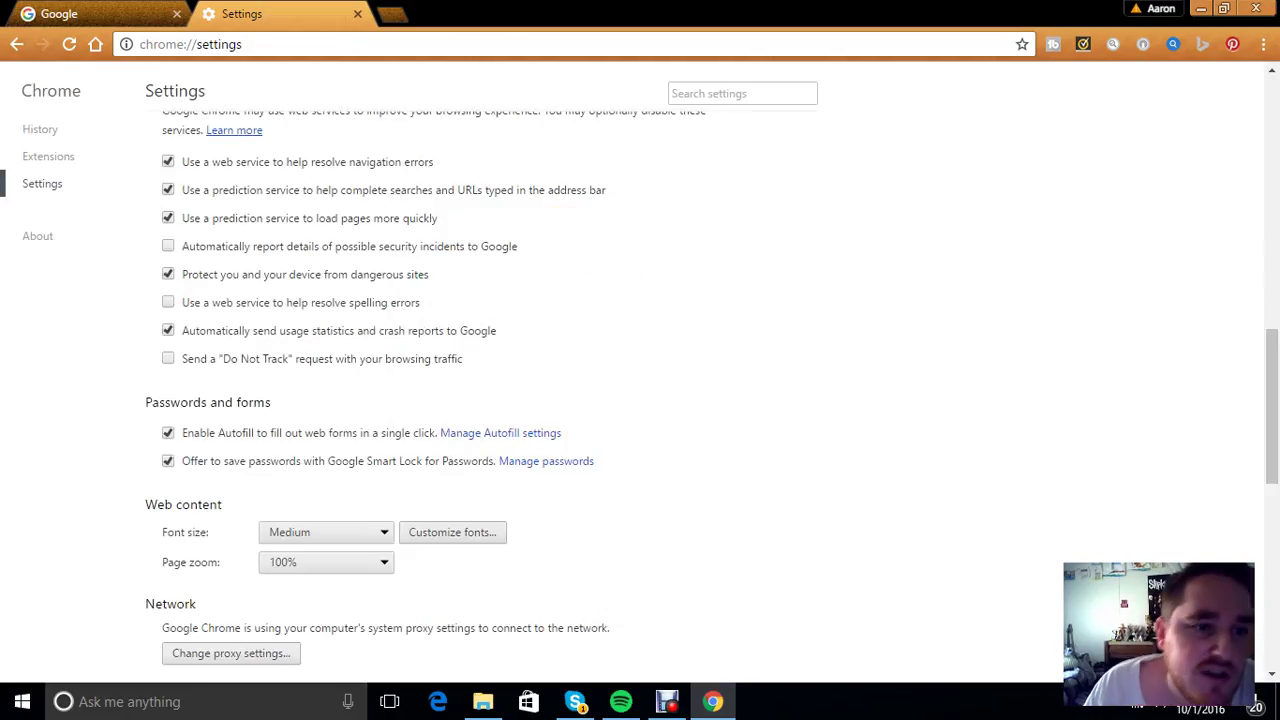
# Search the web for 'web and app activity' using the address bar suggestion
pyautogui.hotkey('ctrl', 'l')
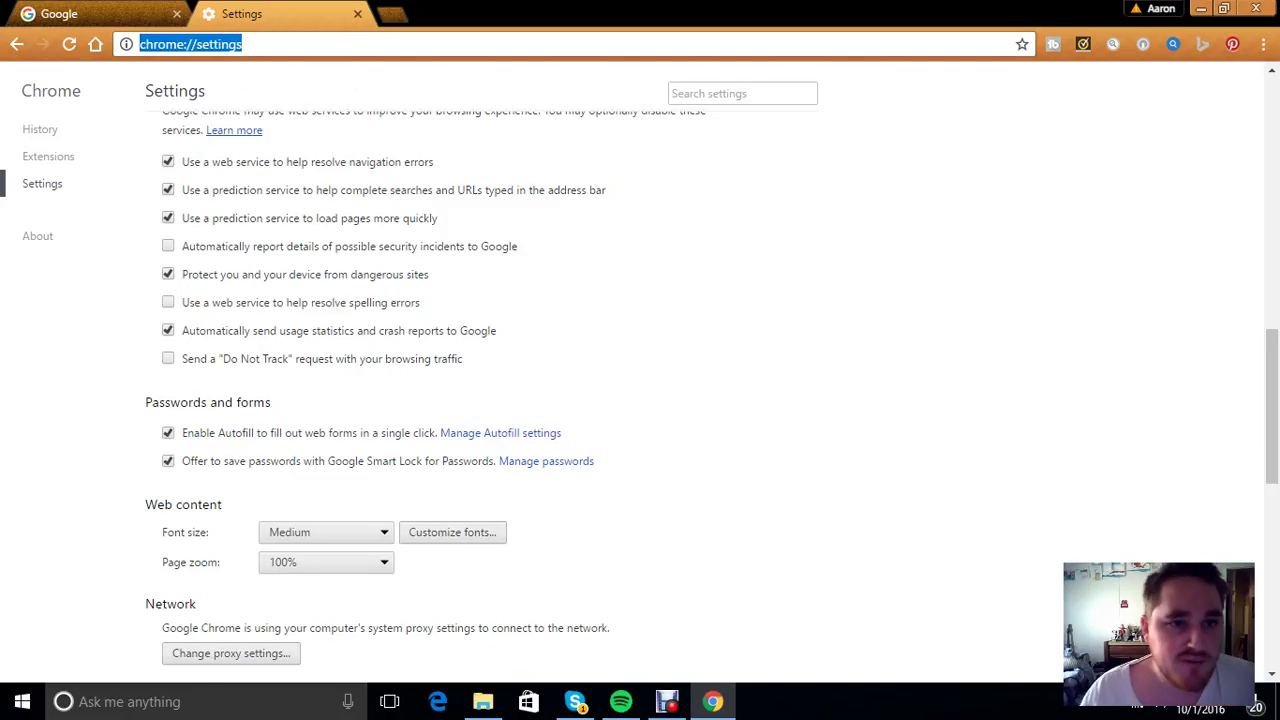
pyautogui.write('w')
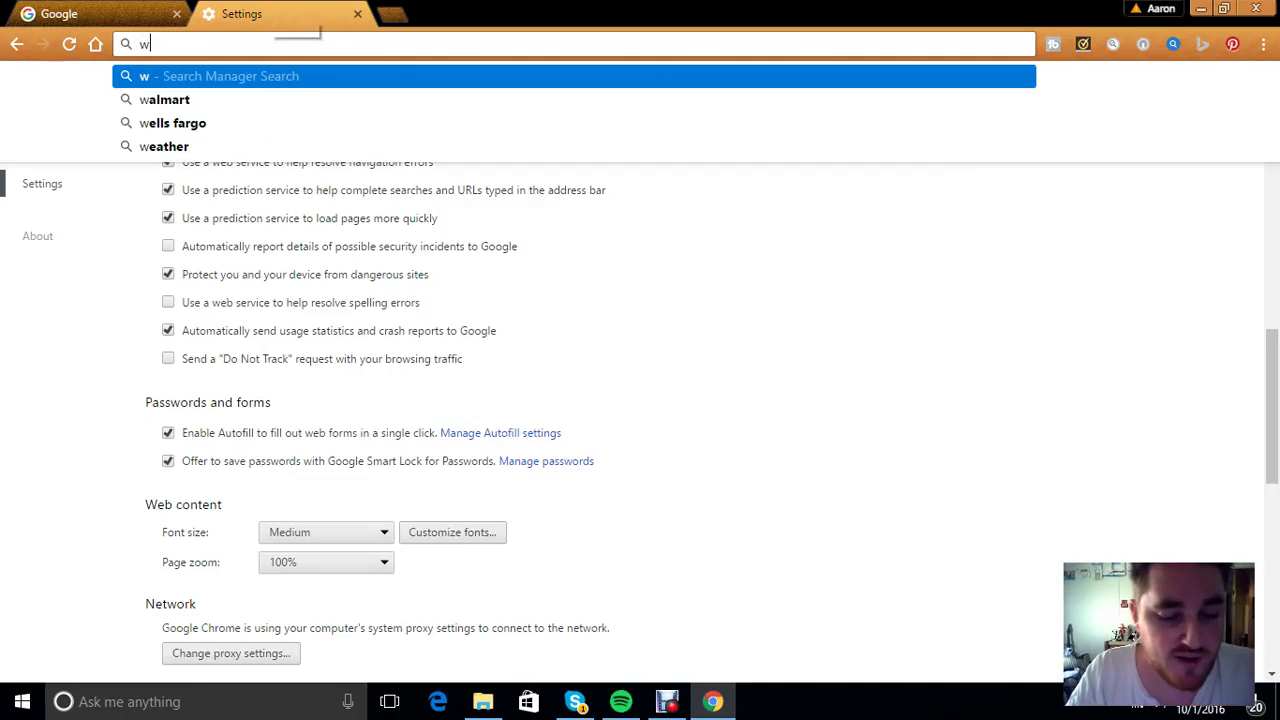
pyautogui.write('eb and')
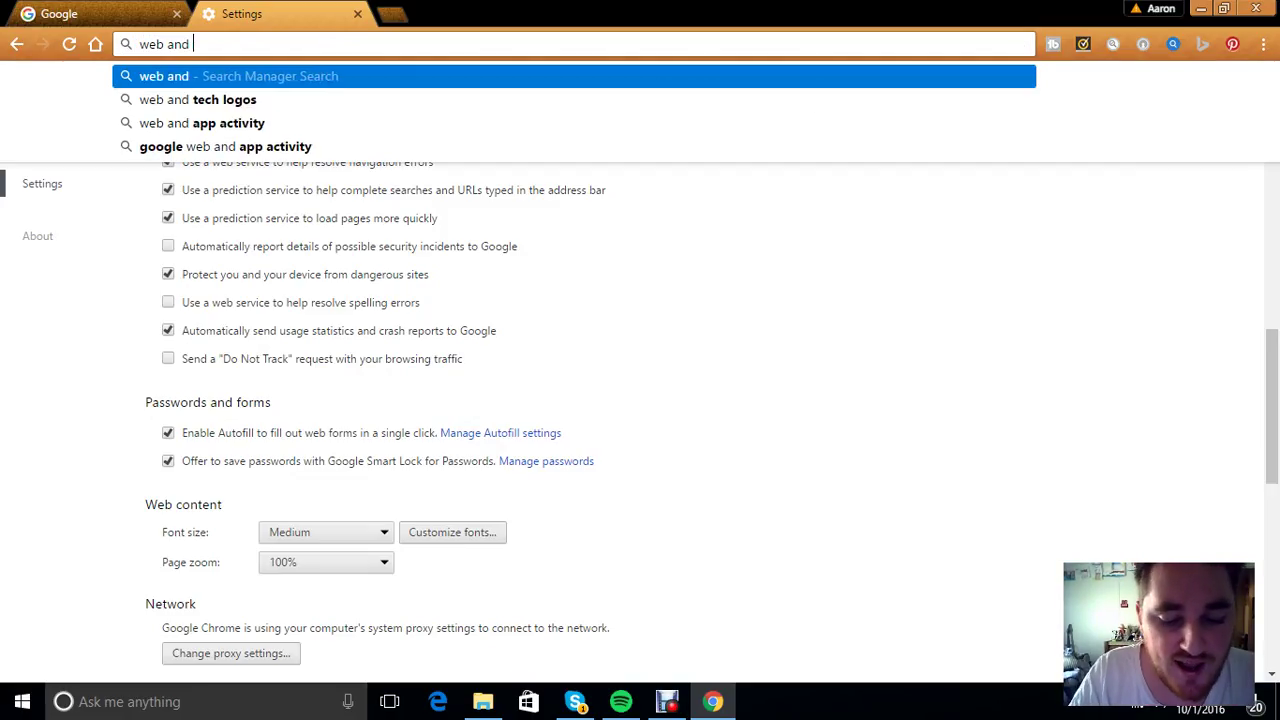
pyautogui.write(' a')
pyautogui.press('Down')
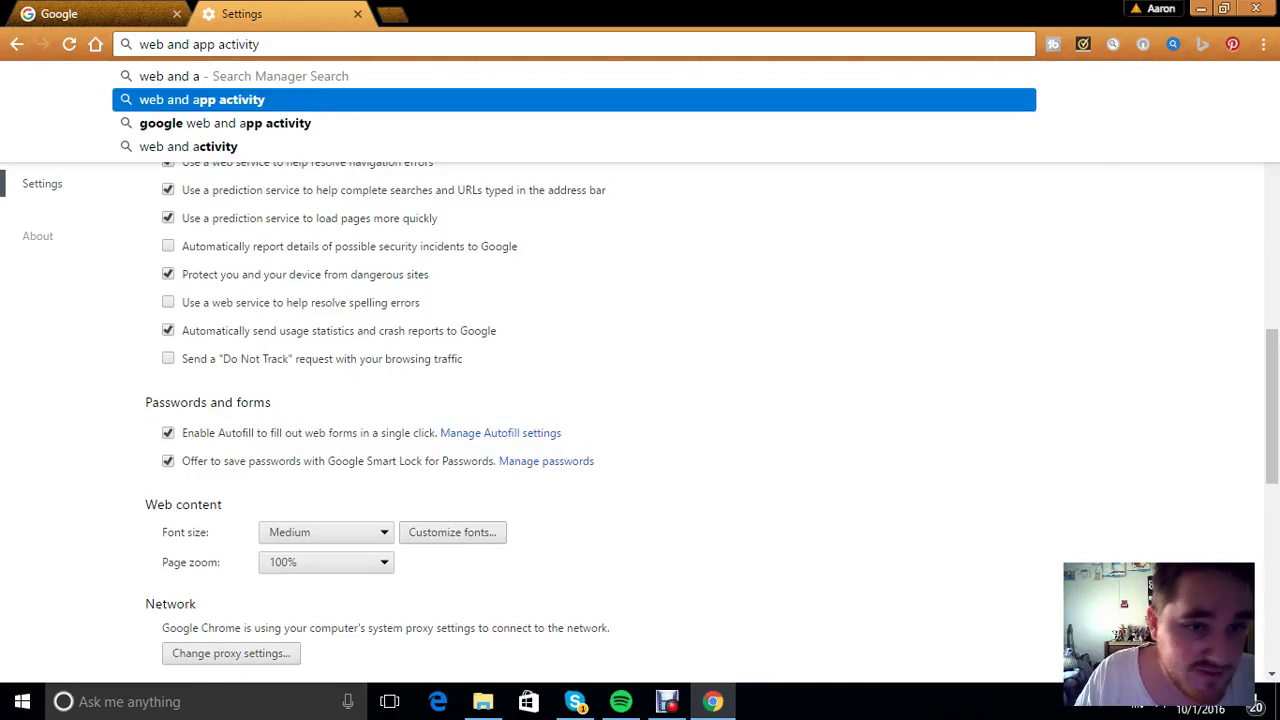
pyautogui.press('Return')
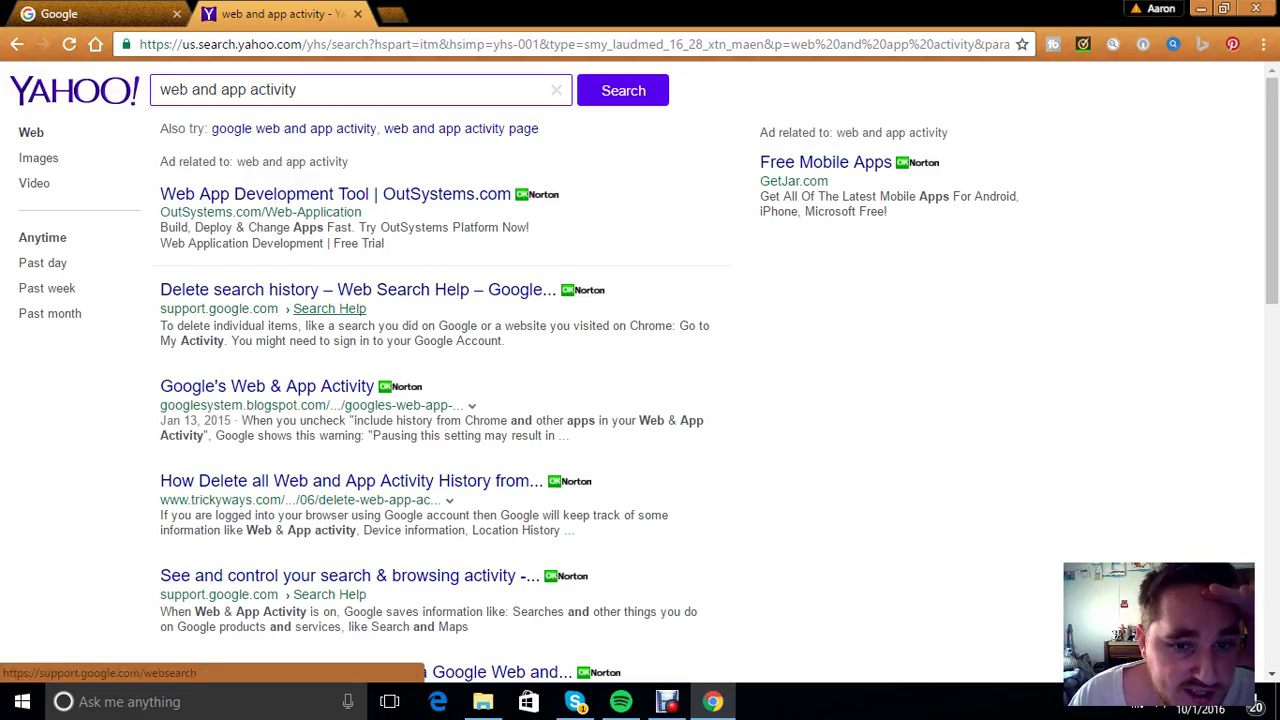
# Open Google's delete-search-history help article and expand 'Delete everything in My Activity'
pyautogui.click(357, 289)
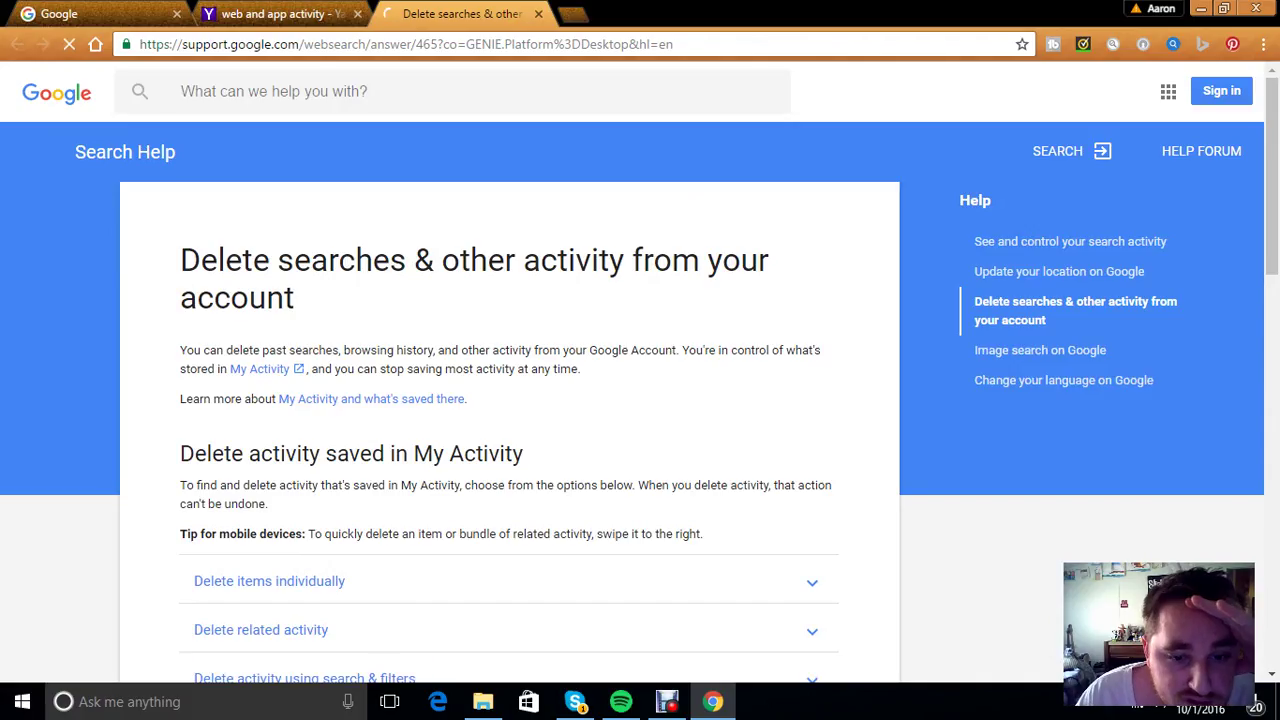
pyautogui.scroll(-1, 640, 400)
pyautogui.scroll(-1, 640, 400)
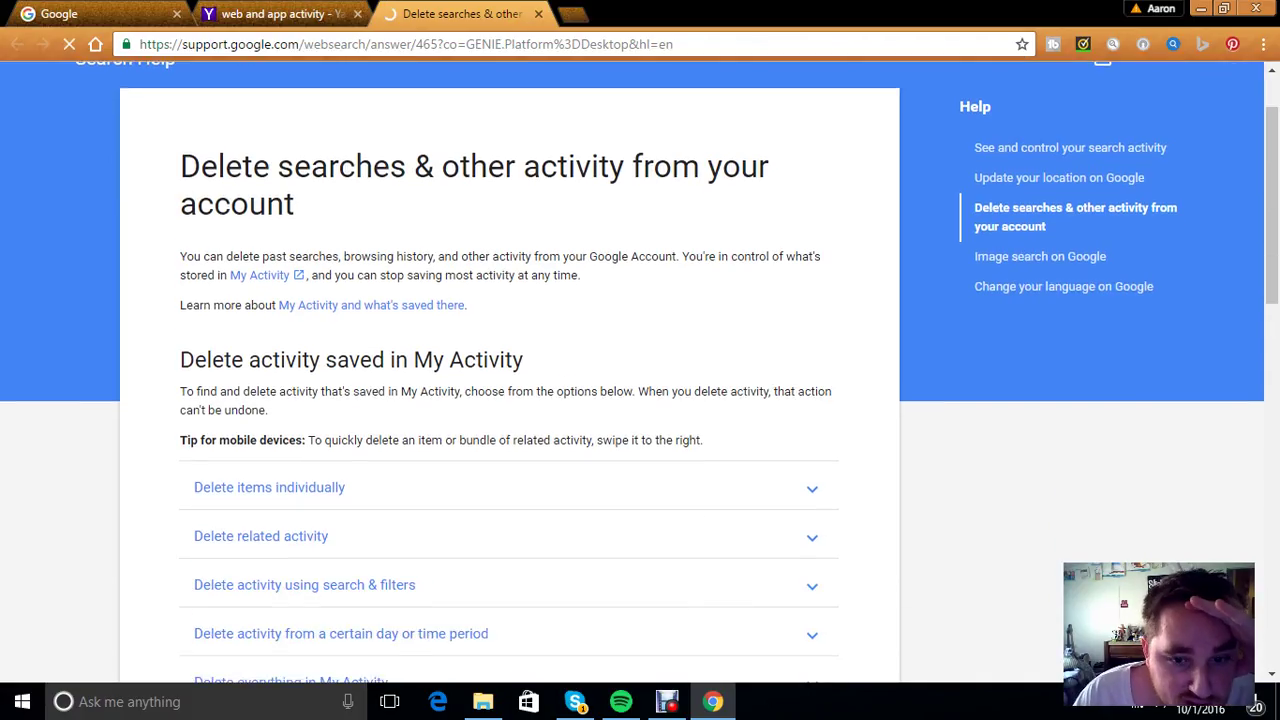
pyautogui.scroll(-1, 640, 400)
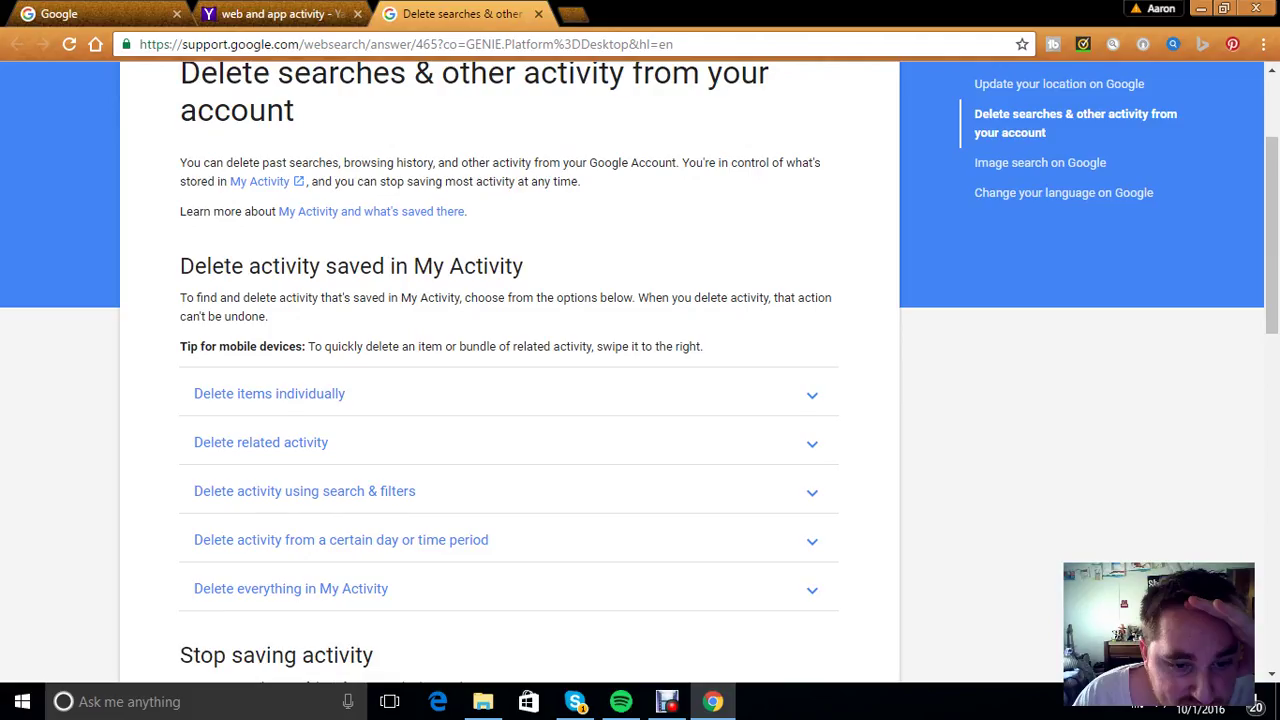
pyautogui.click(291, 588)
pyautogui.scroll(-2, 640, 400)
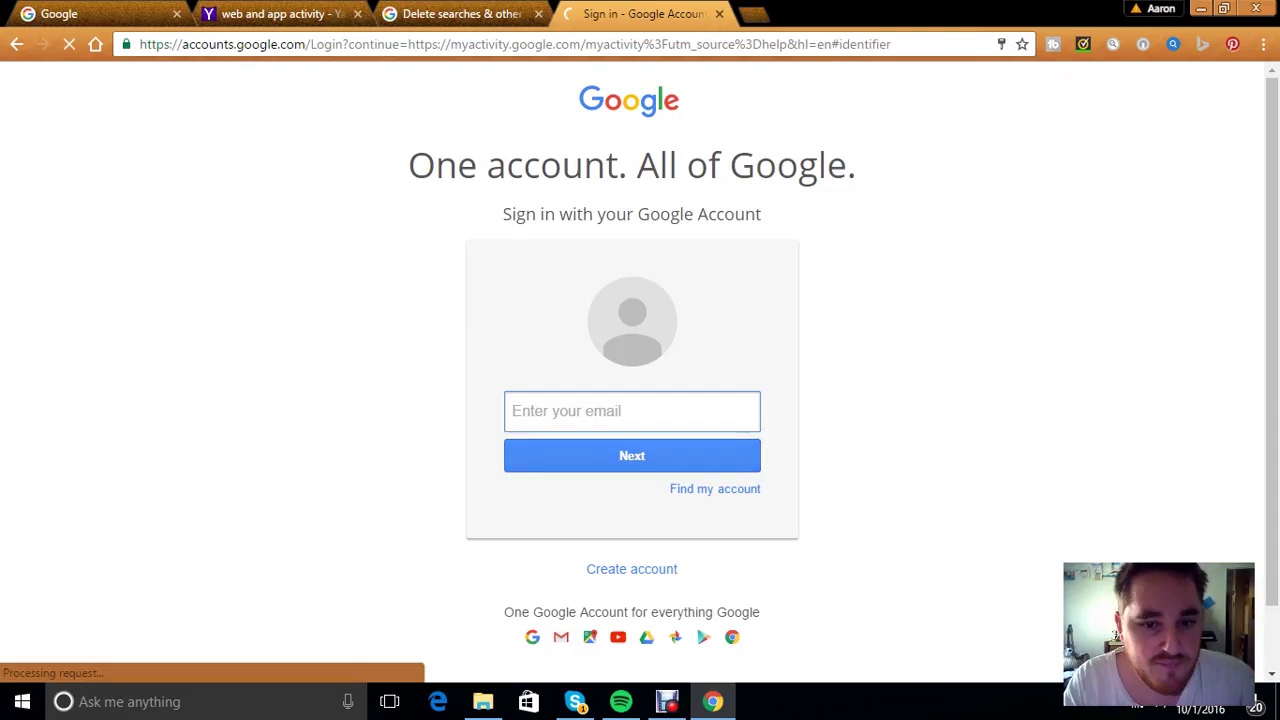
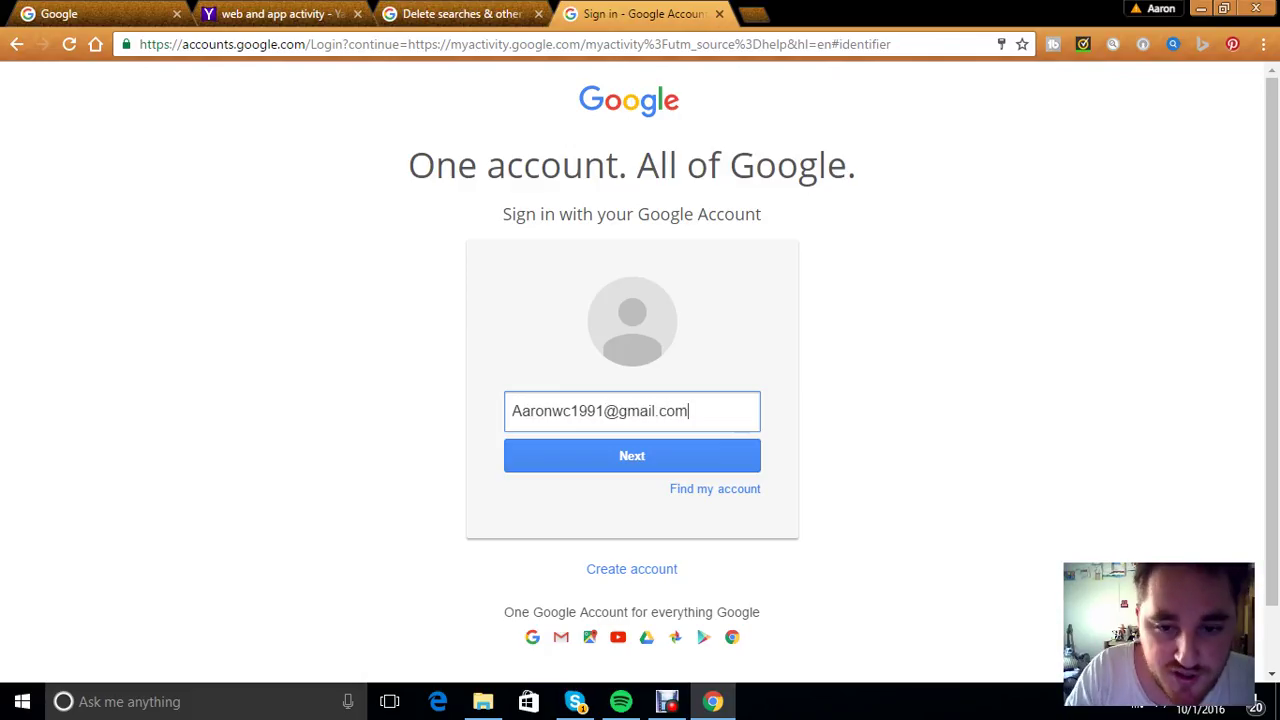
pyautogui.press('Return')
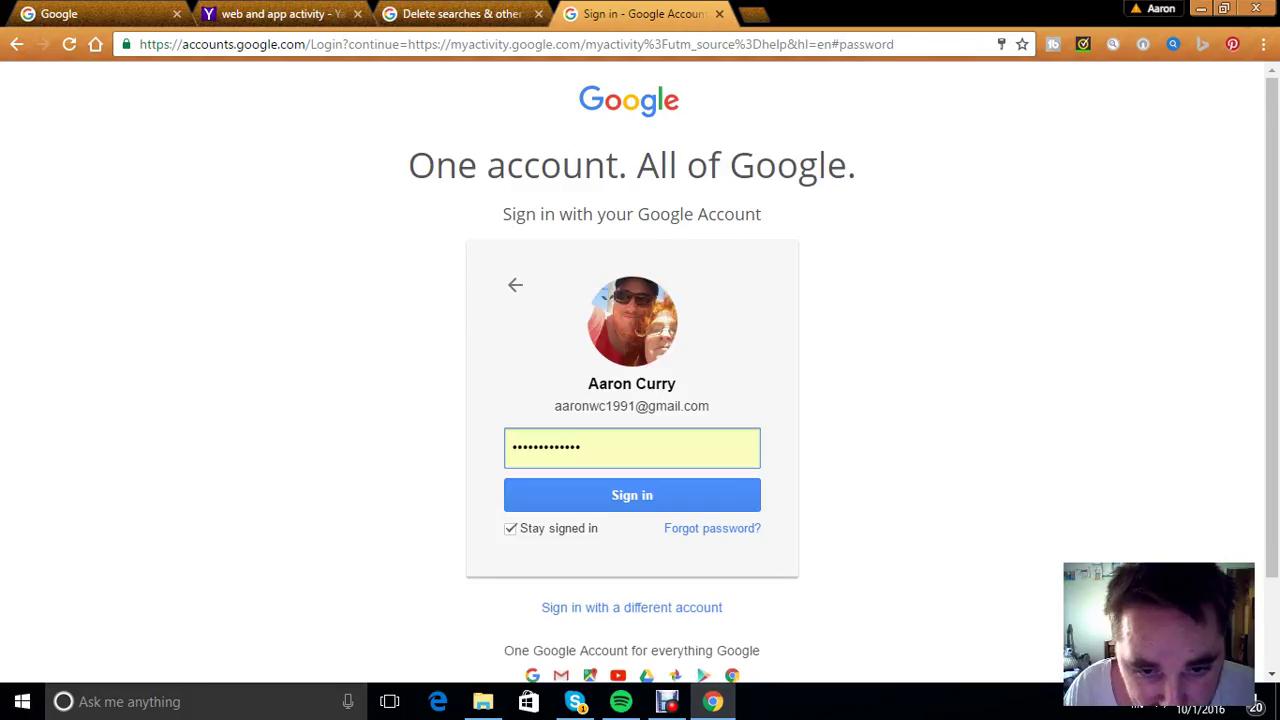
pyautogui.press('BackSpace')
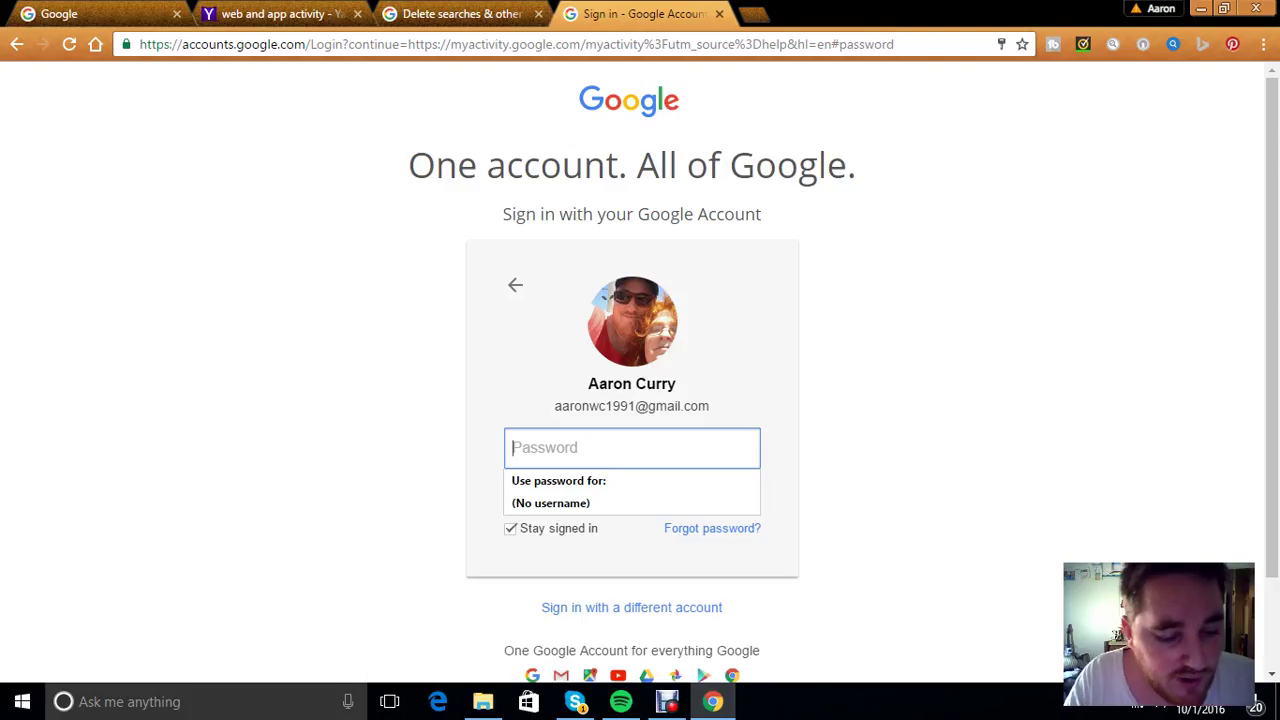
pyautogui.write('•••')
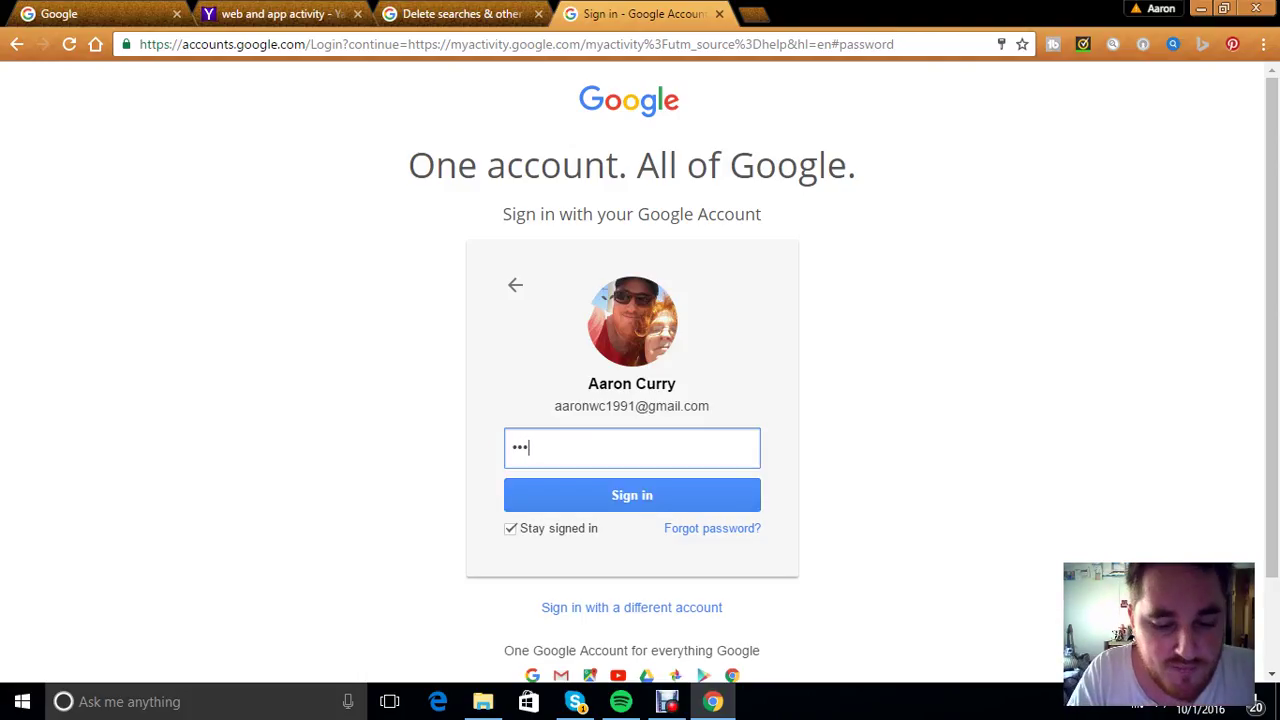
pyautogui.write('••')
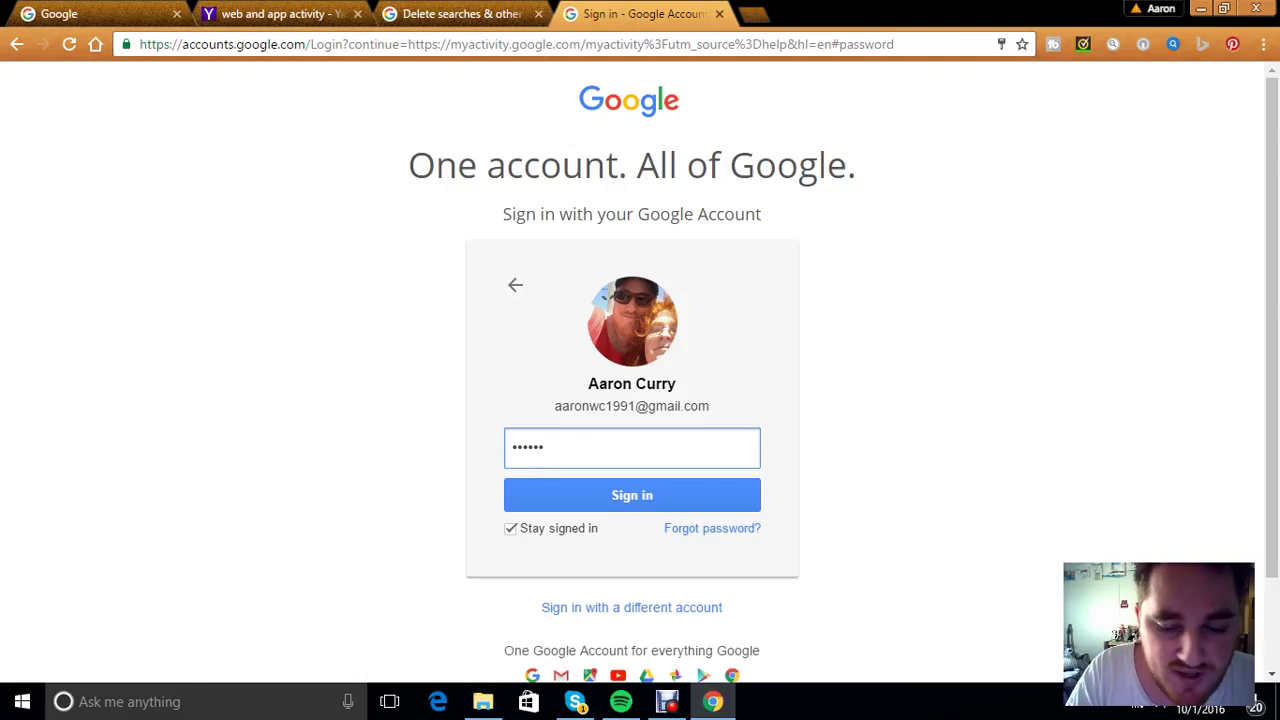
pyautogui.press('BackSpace')
pyautogui.press('BackSpace')
pyautogui.press('BackSpace')
pyautogui.press('BackSpace')
pyautogui.press('BackSpace')
pyautogui.press('BackSpace')
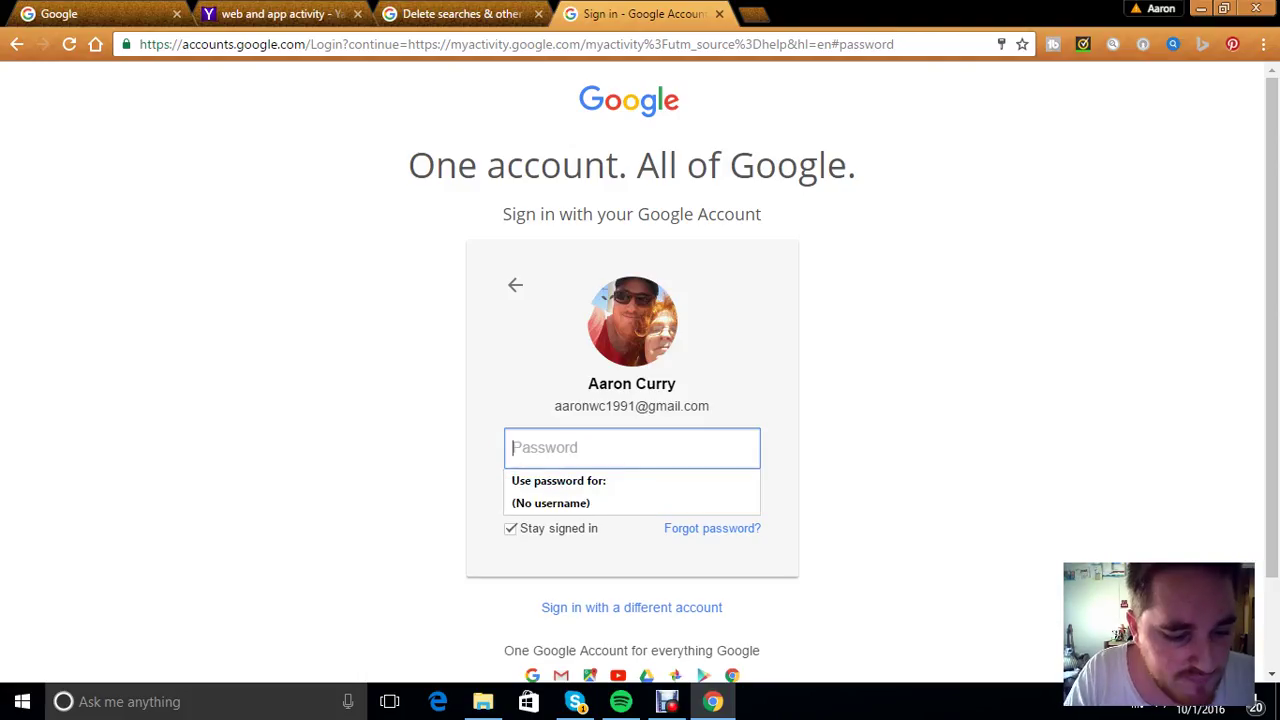
pyautogui.write('••••')
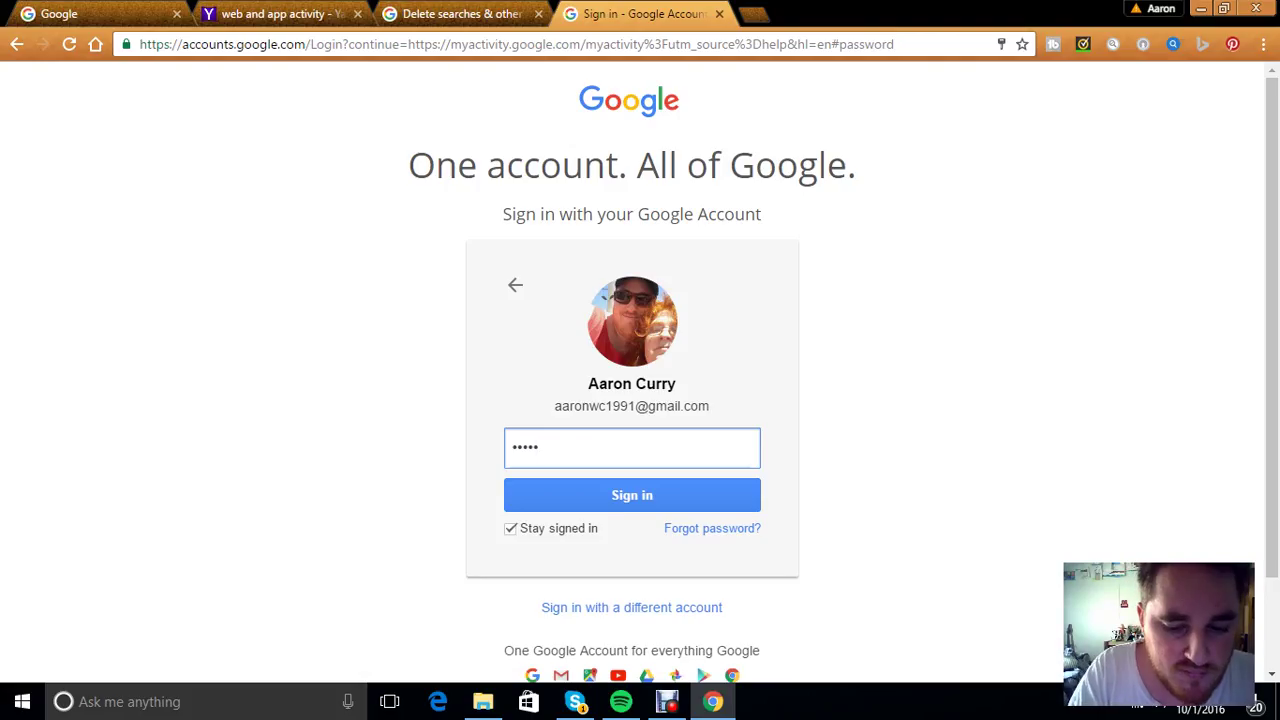
pyautogui.write('•••••')
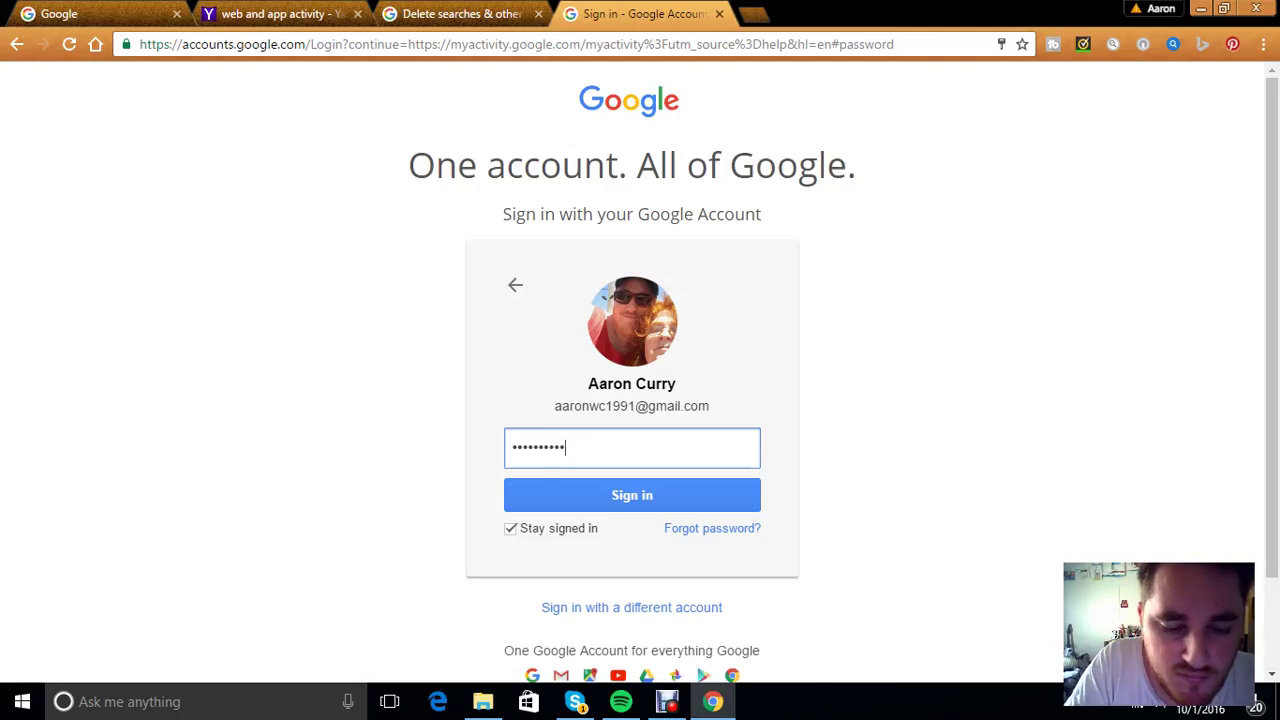
pyautogui.write('•')
pyautogui.press('Return')
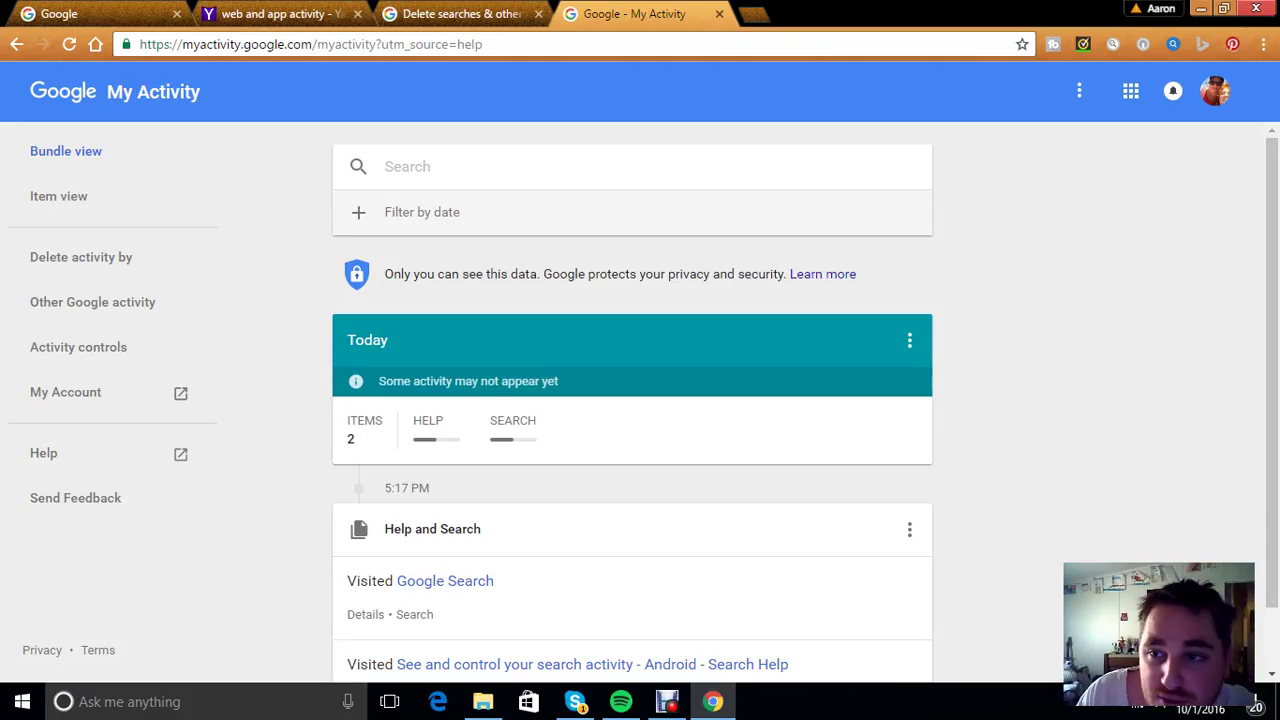
# Scroll My Activity to view today's Google Search and Search Help entries
pyautogui.click(1263, 44)
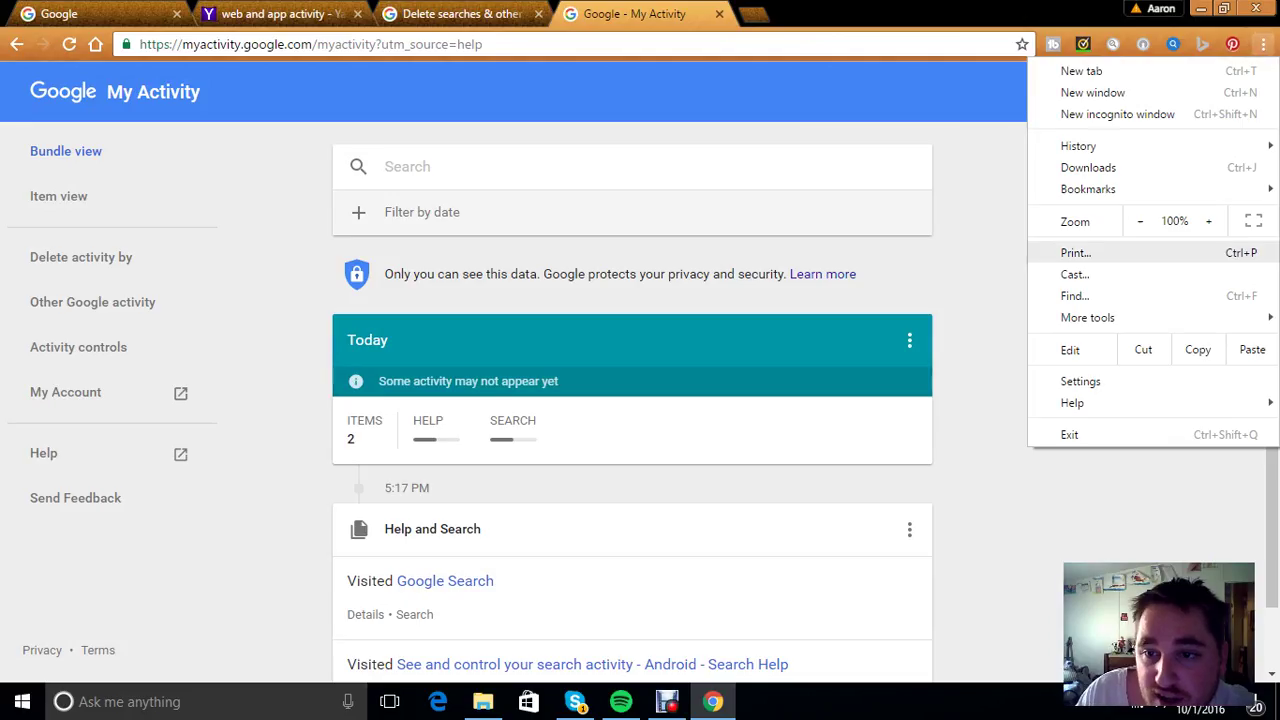
pyautogui.press('Escape')
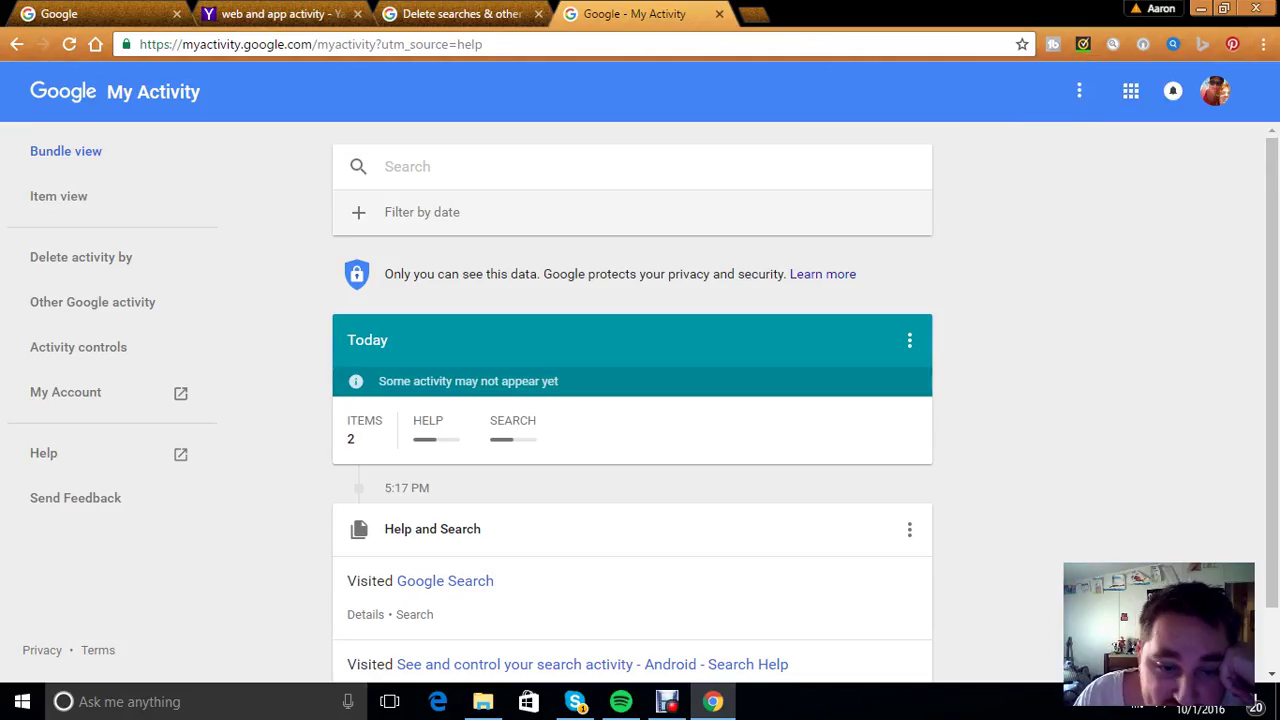
pyautogui.scroll(-1, 632, 400)
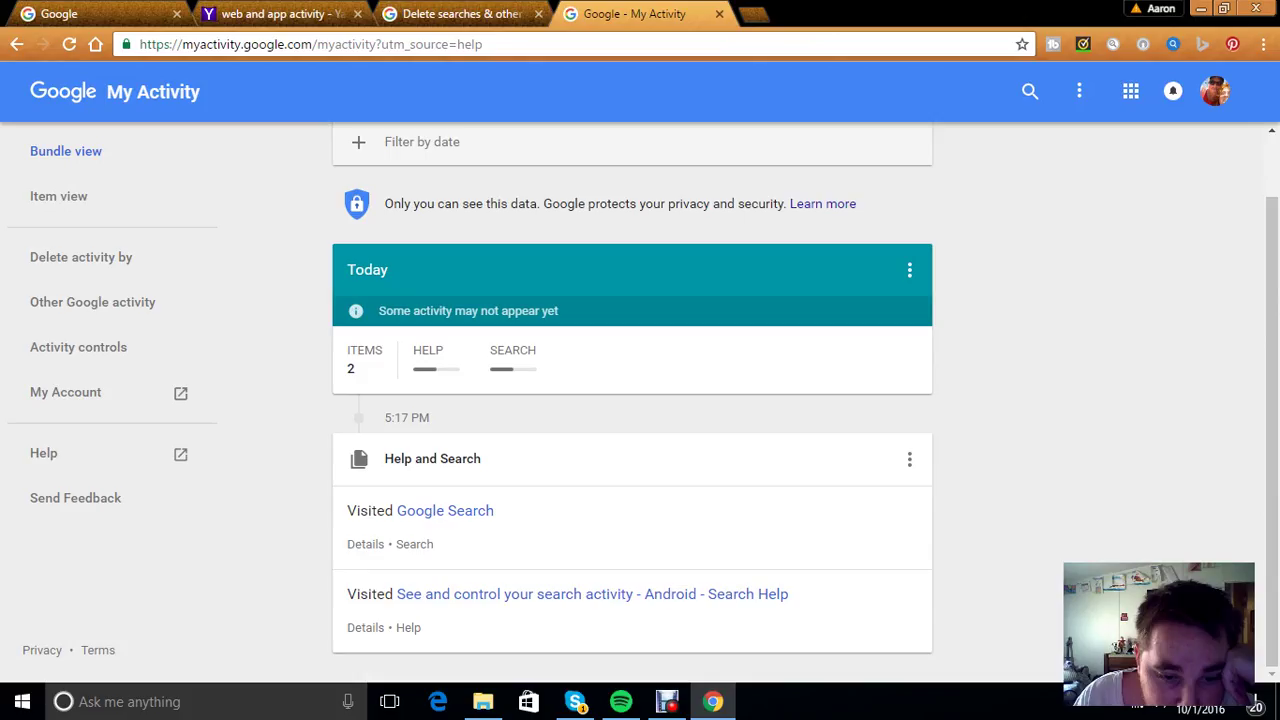